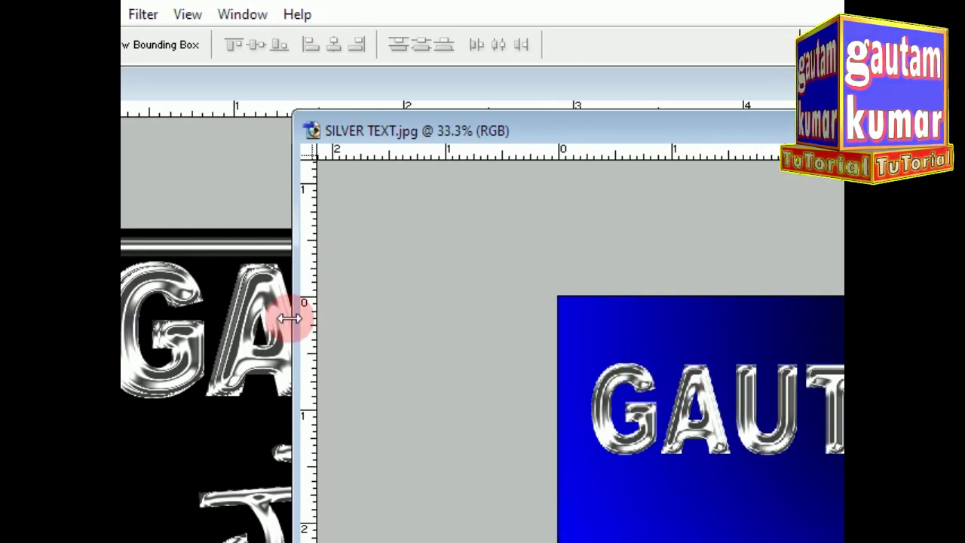
Close both GAUTAM sample documents without saving, leaving an empty workspace
click(313, 208)
click(392, 332)
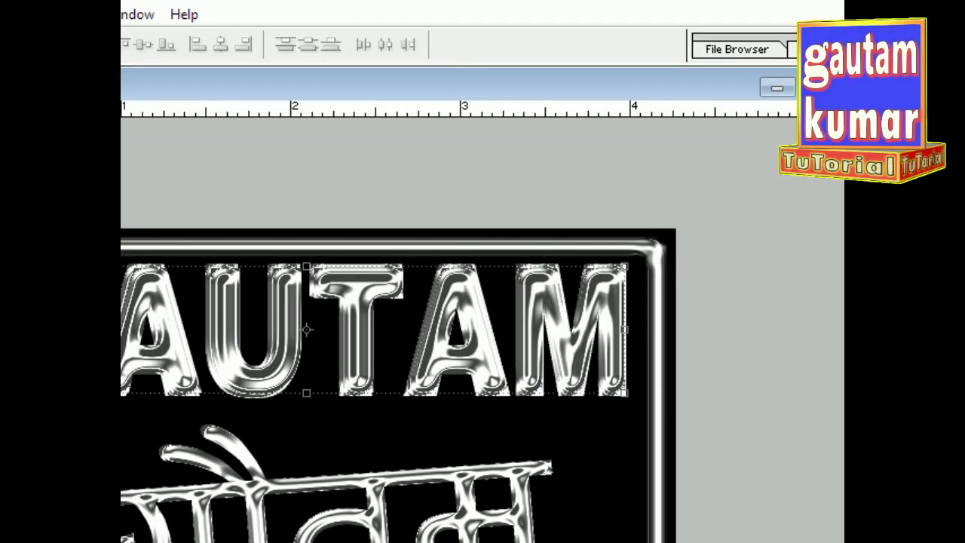
click(742, 121)
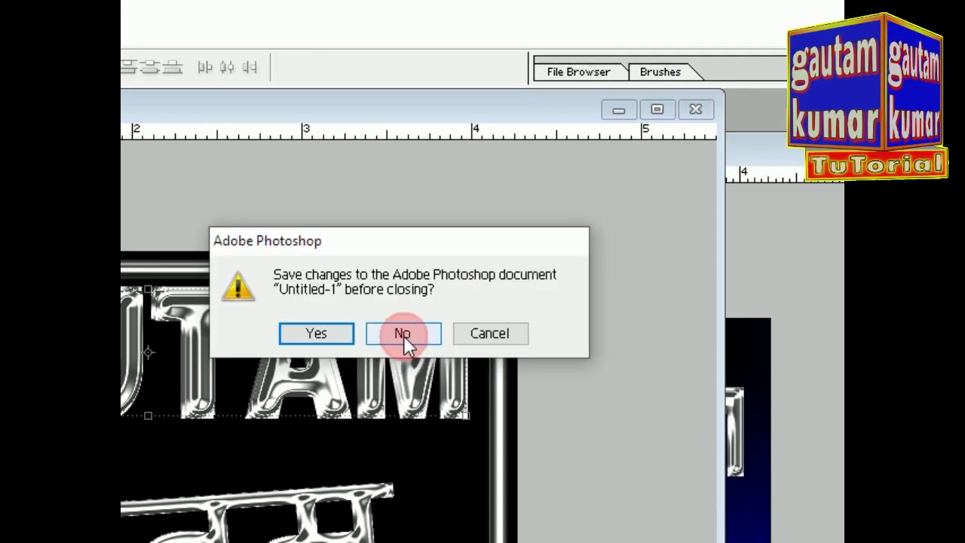
click(403, 335)
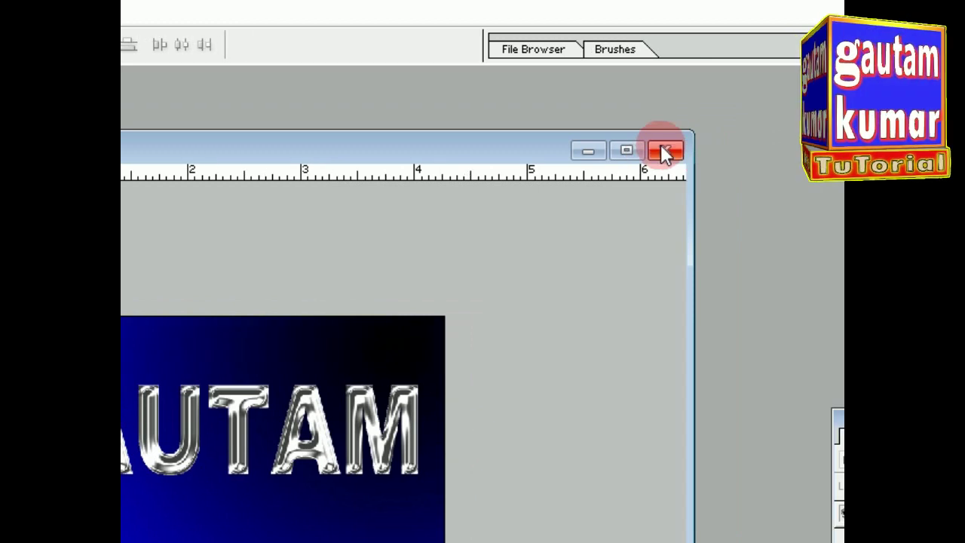
click(663, 153)
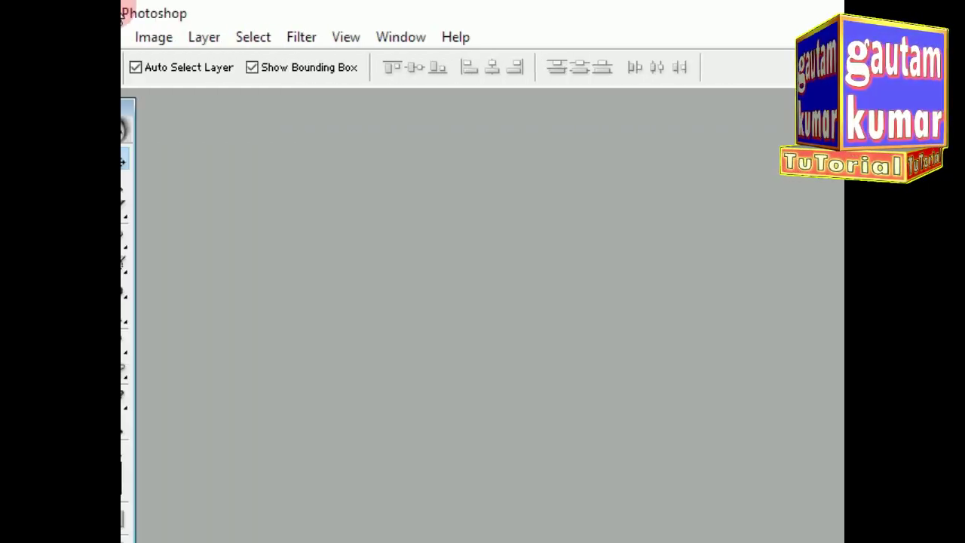
click(190, 138)
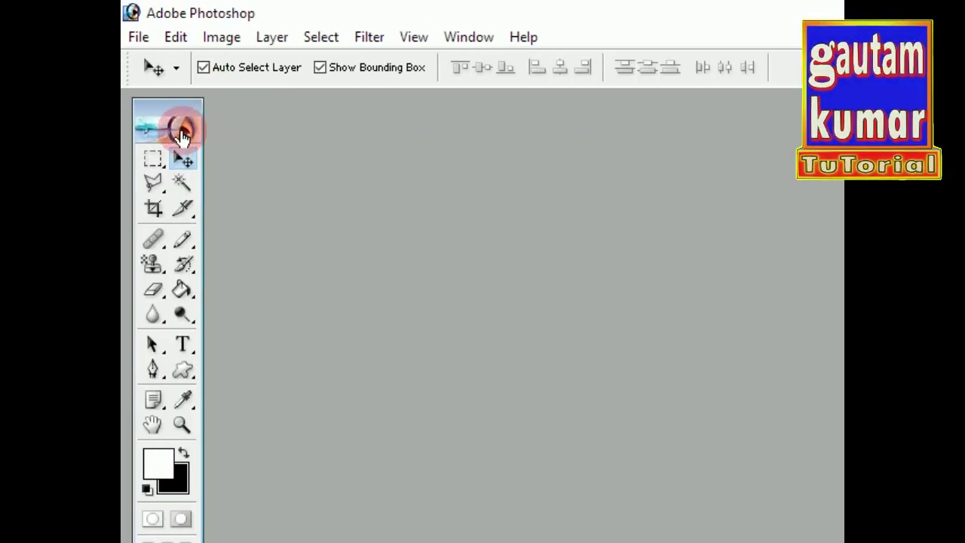
Create a new white document from the 1280 x 720 HDTV 720P preset at 300 pixels/inch
click(147, 47)
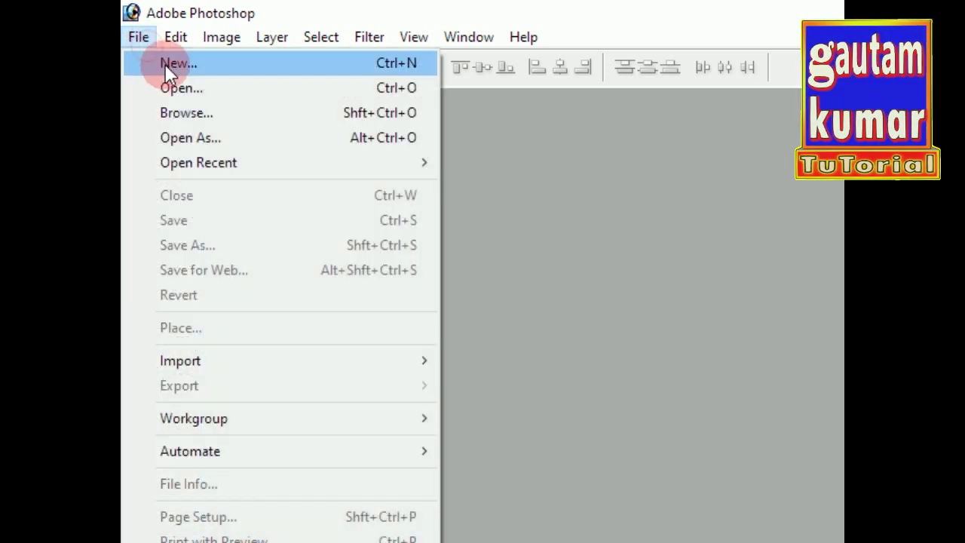
click(164, 63)
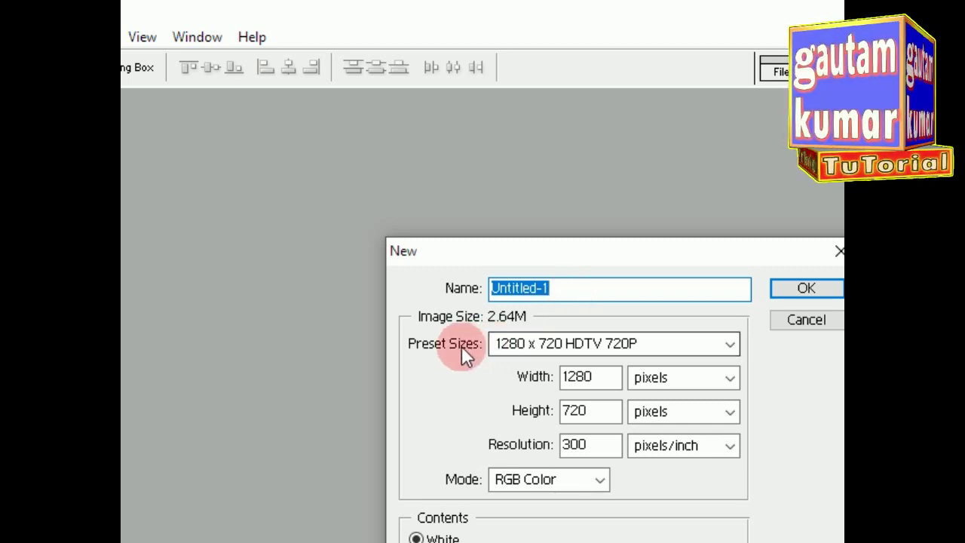
click(524, 345)
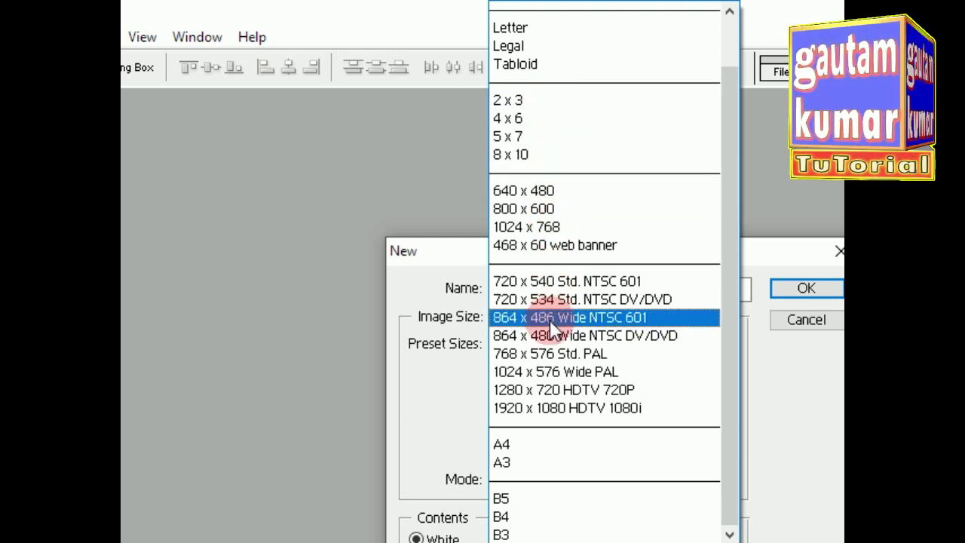
click(549, 391)
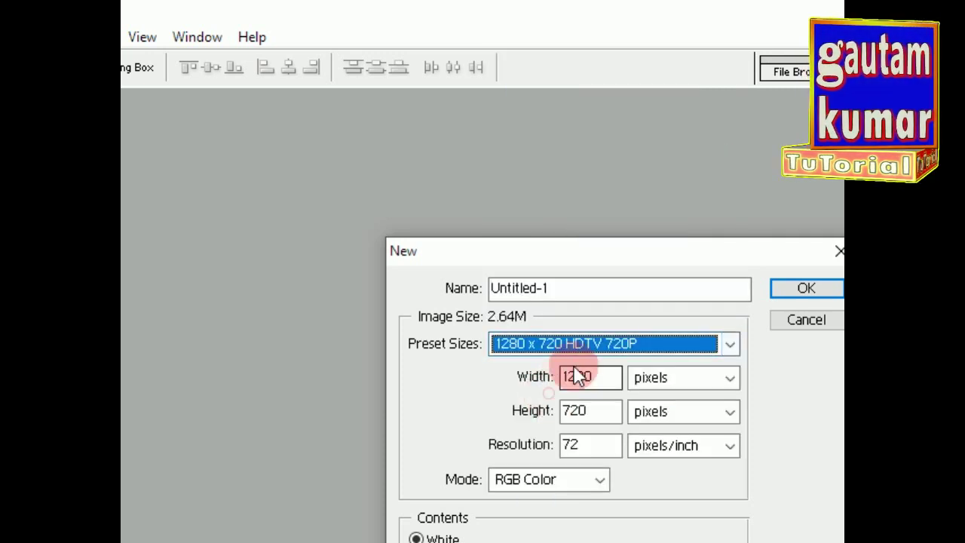
double_click(590, 422)
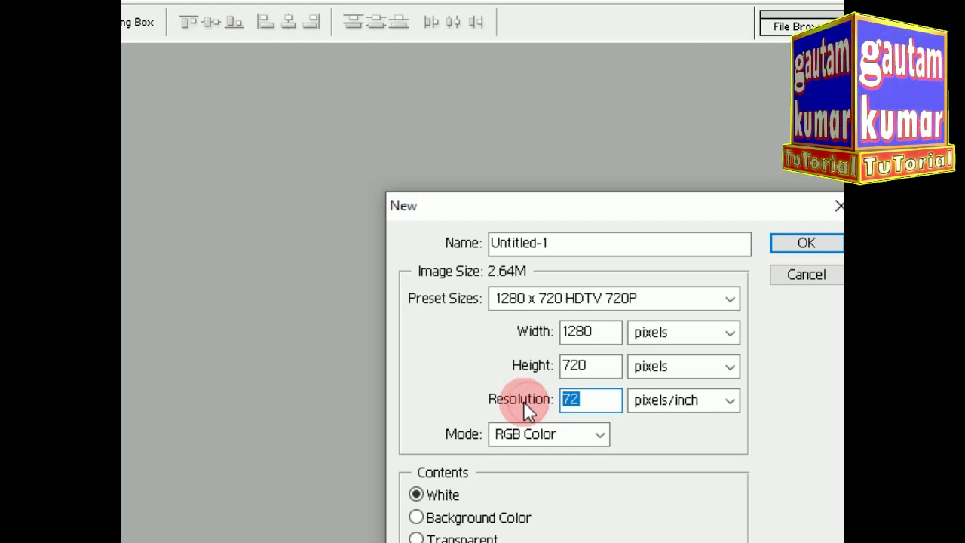
text(300)
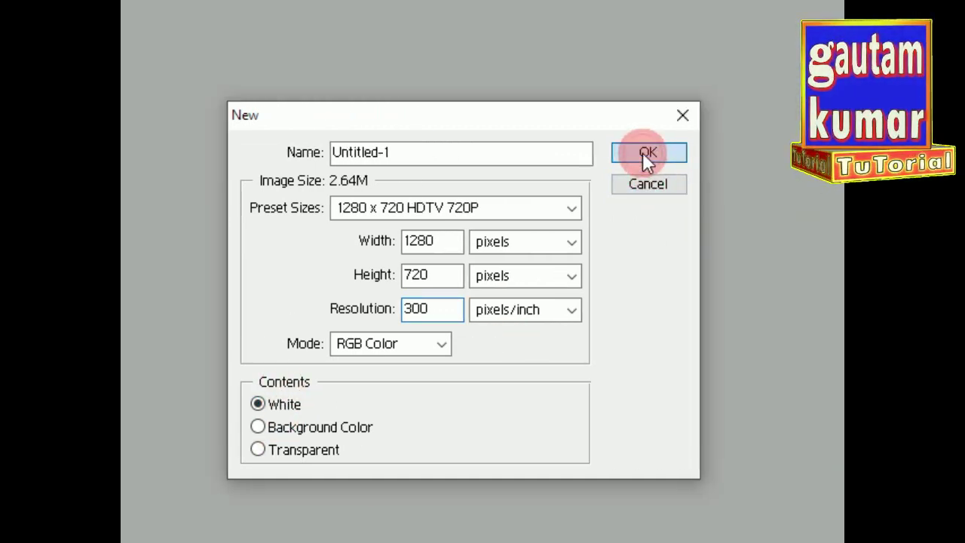
click(647, 154)
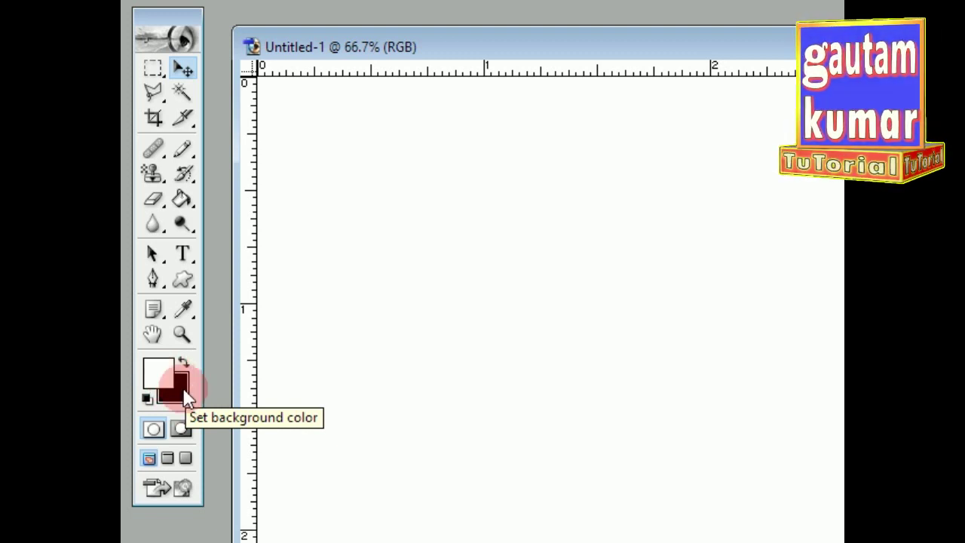
Reset default colours and fill the Untitled-1 canvas solid black with the Paint Bucket
click(148, 399)
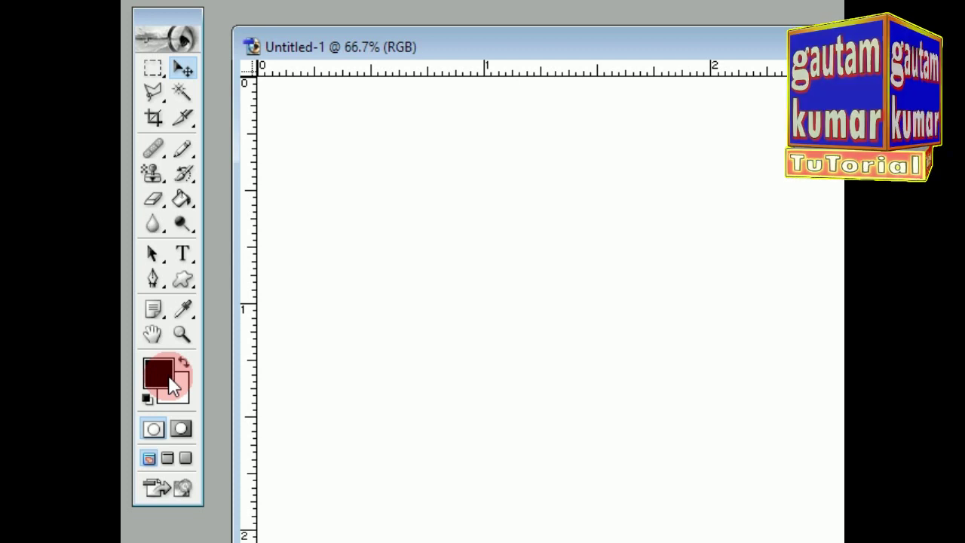
click(181, 200)
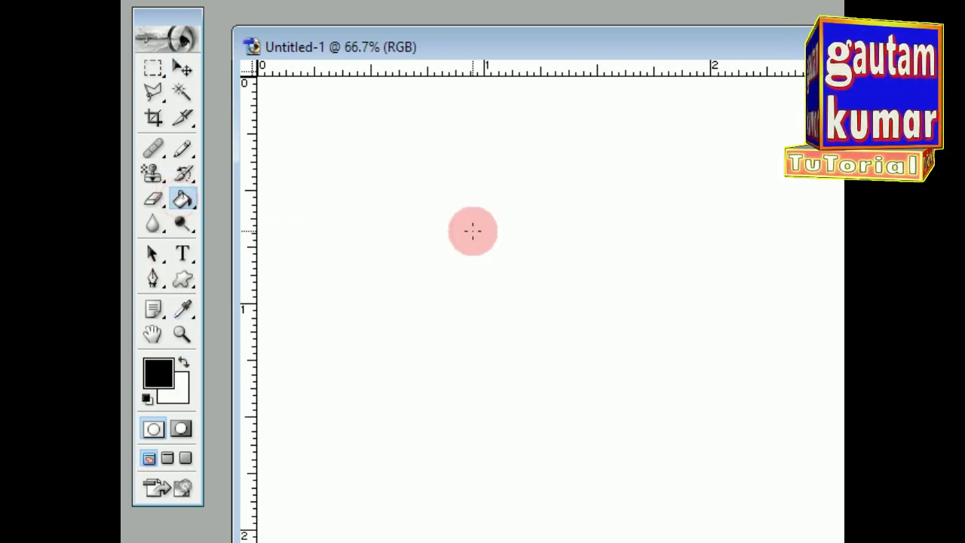
click(472, 231)
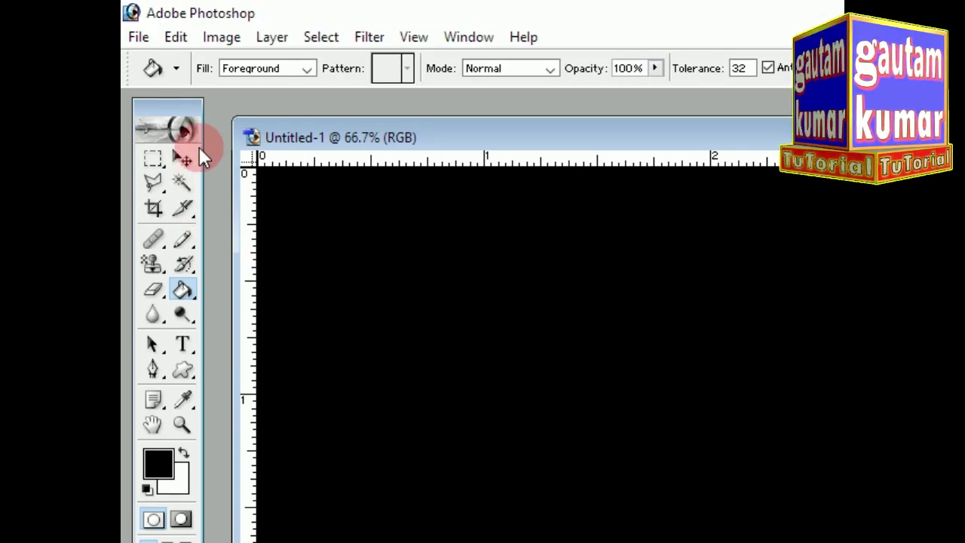
click(182, 347)
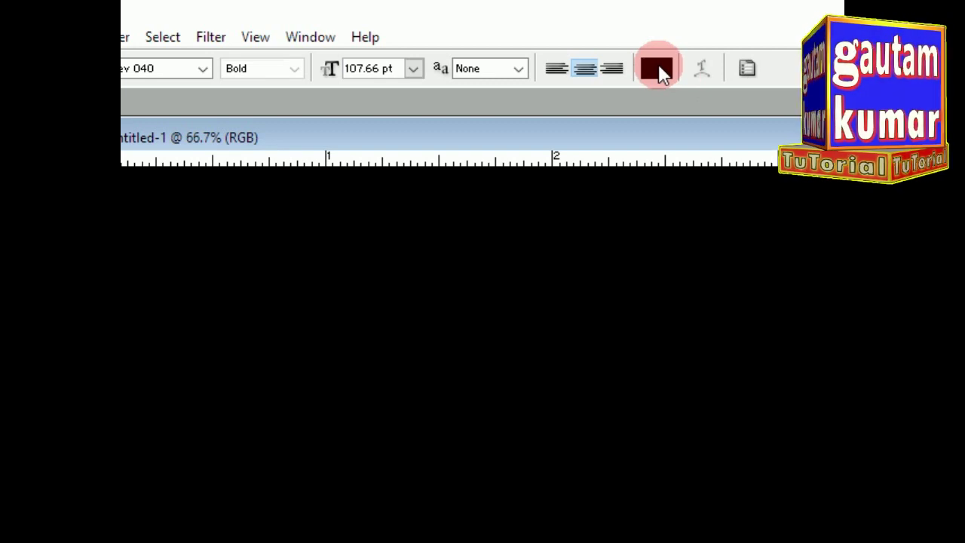
Make white the foreground over a black background and place a text insertion point on the canvas
click(147, 420)
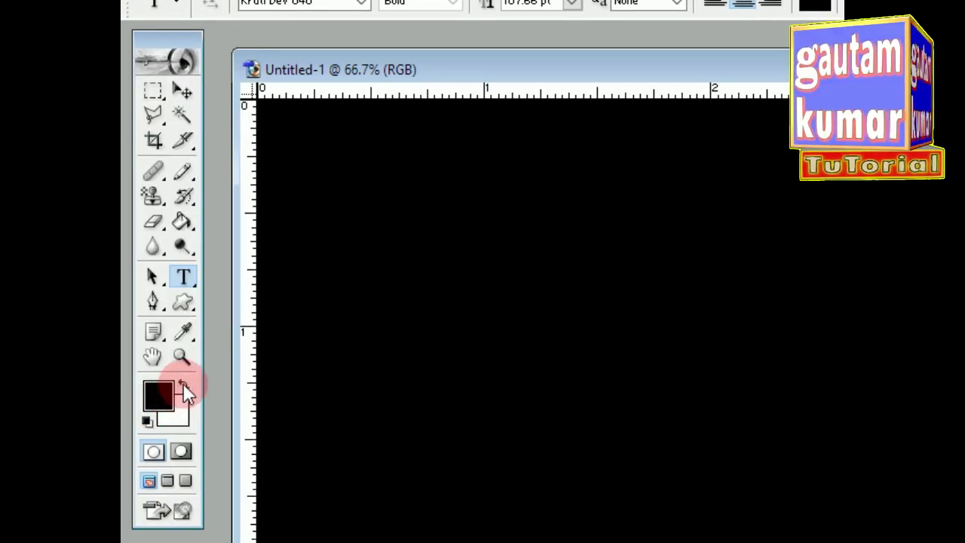
click(182, 363)
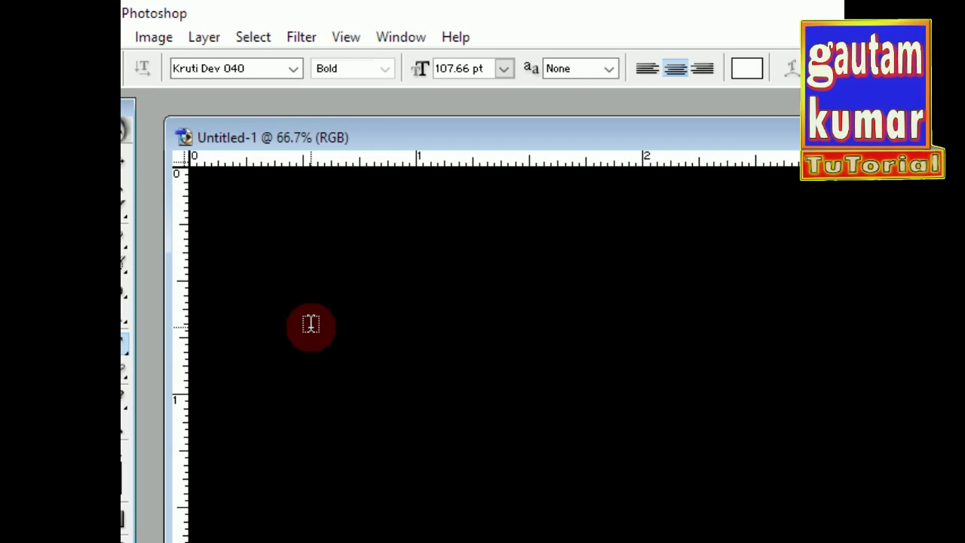
click(316, 334)
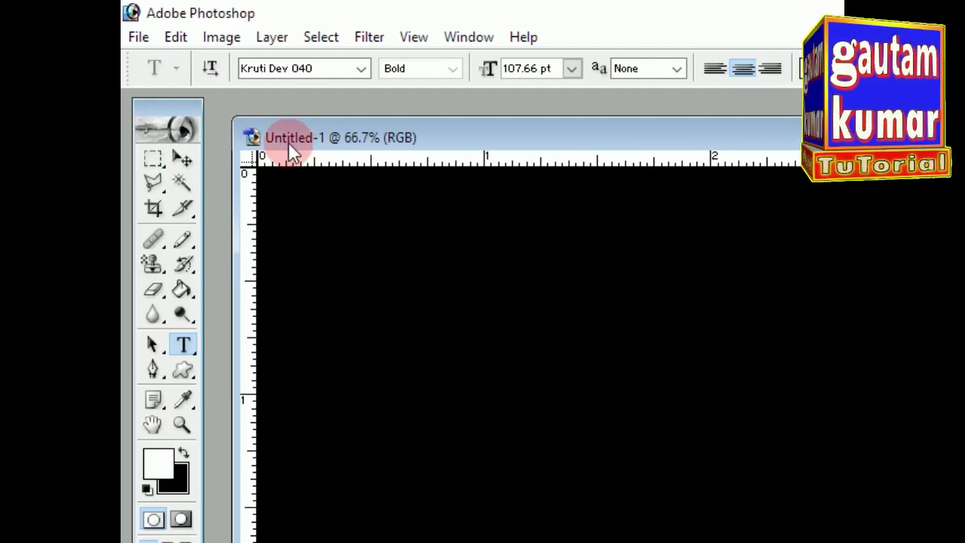
Set the type to Arial Black at 48 pt
click(362, 67)
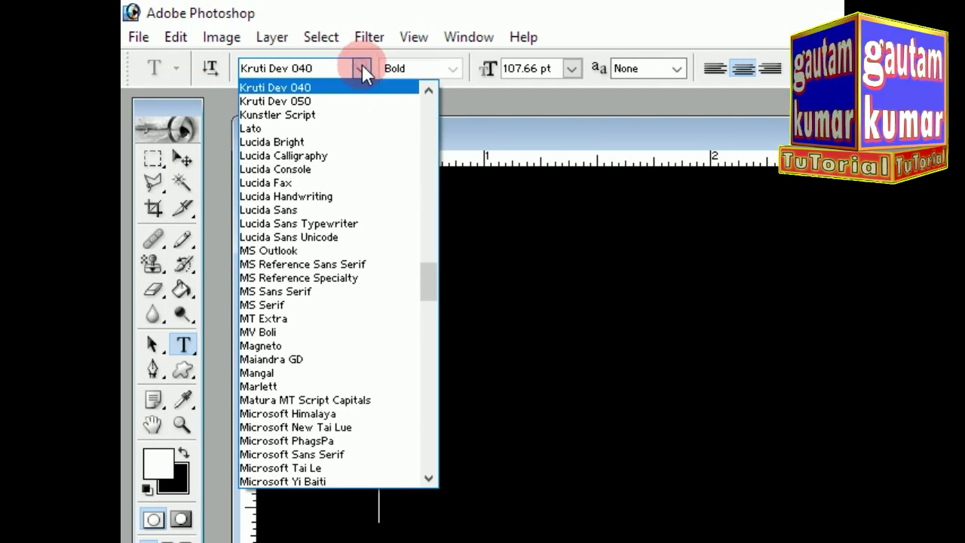
drag(428, 280, 430, 107)
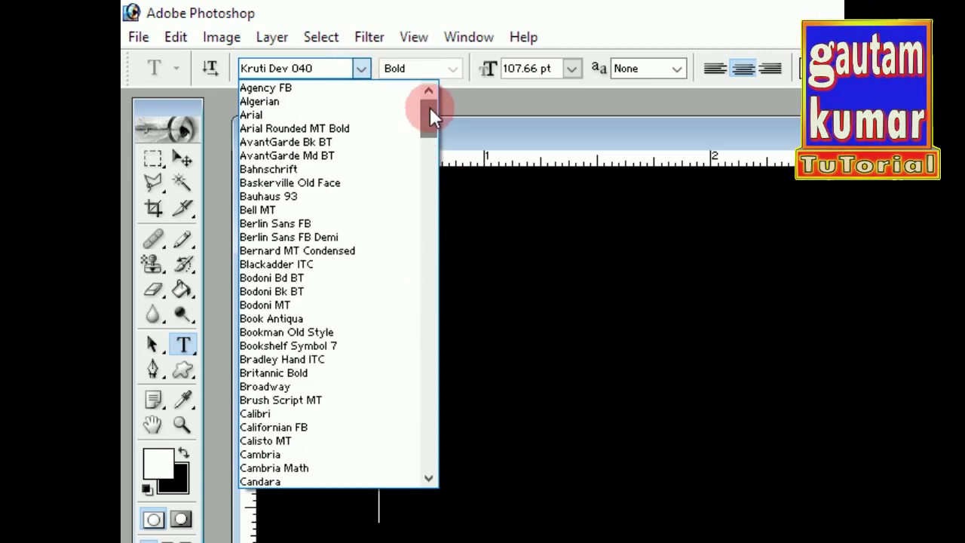
click(276, 109)
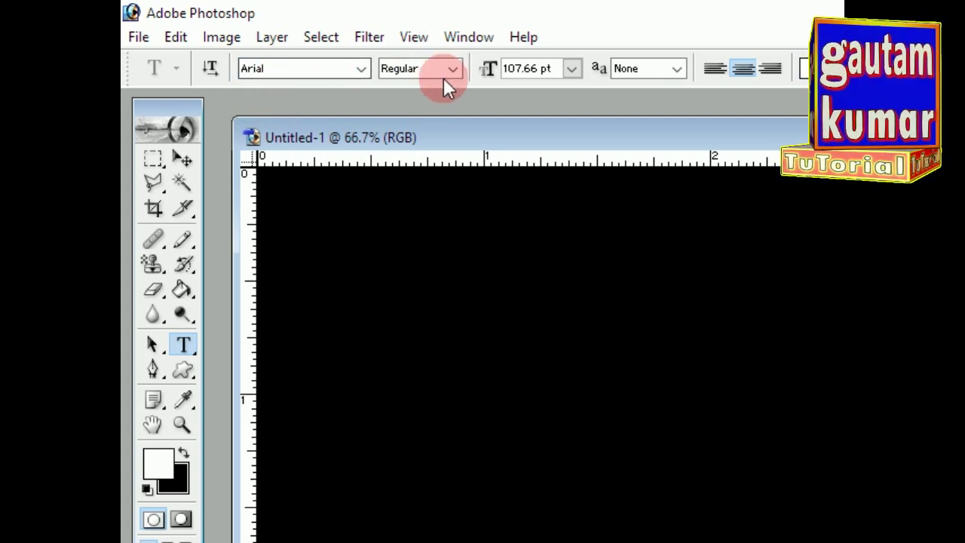
click(451, 69)
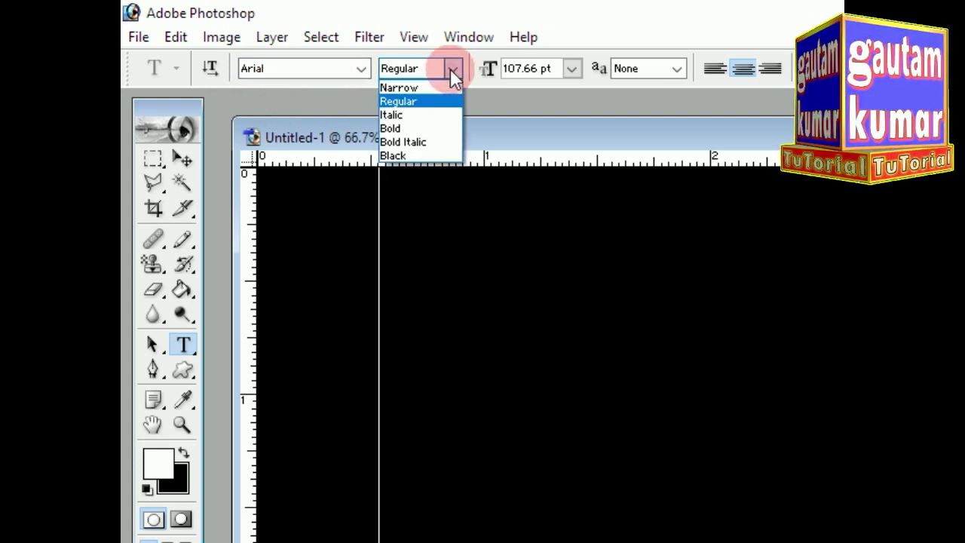
click(411, 156)
click(383, 243)
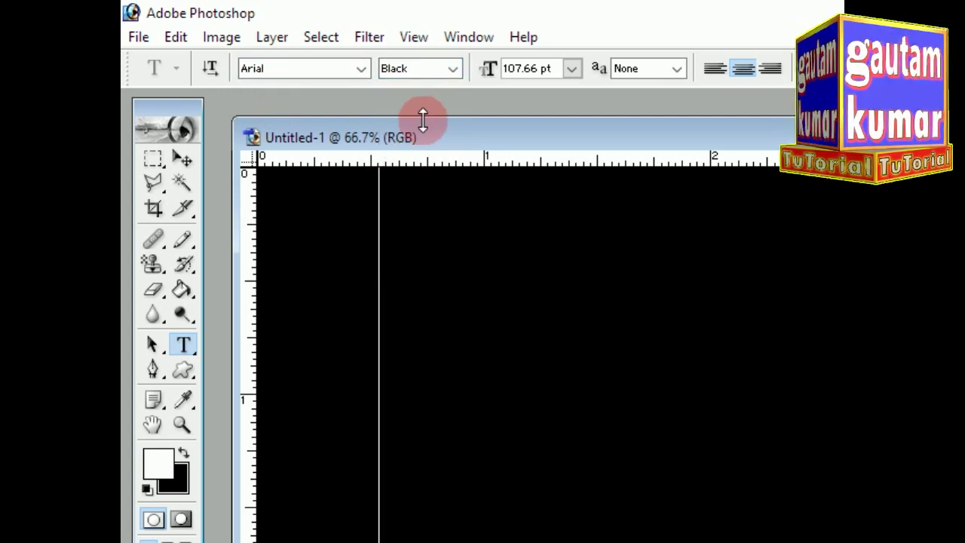
click(572, 69)
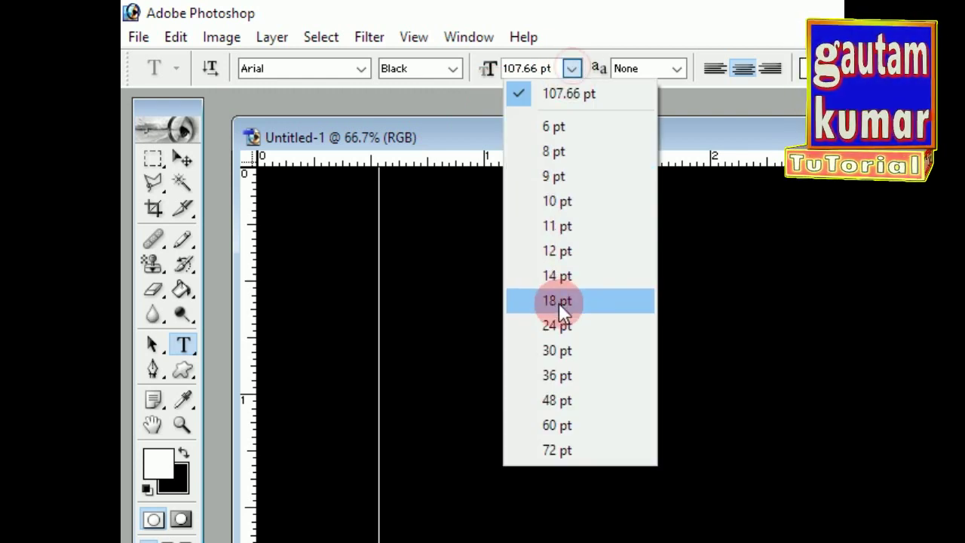
click(555, 423)
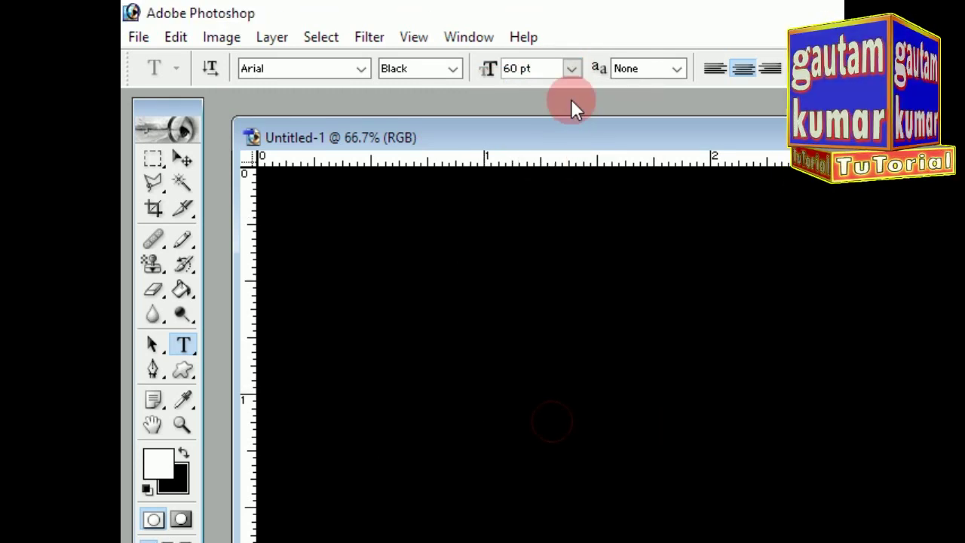
click(572, 46)
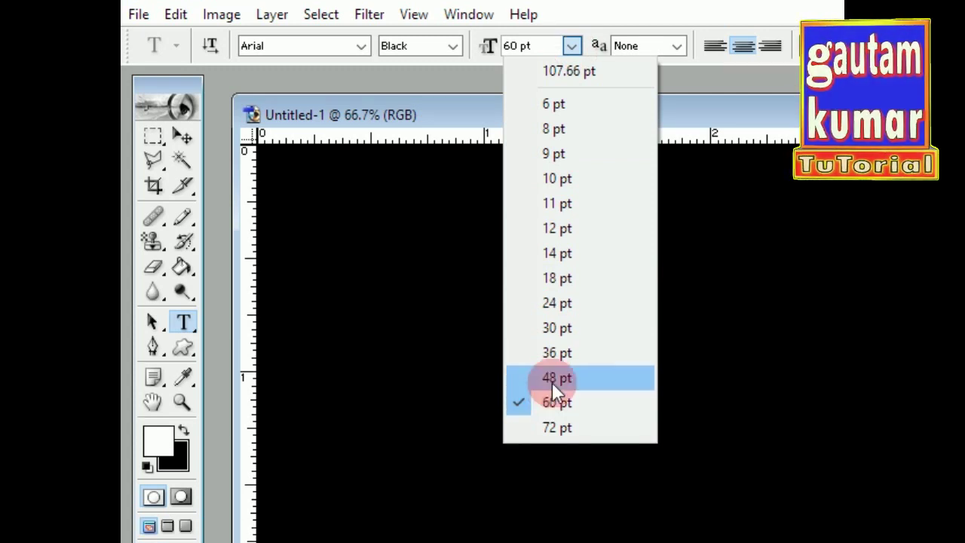
click(555, 400)
Type GAUTAM in white capitals on the black canvas
click(402, 309)
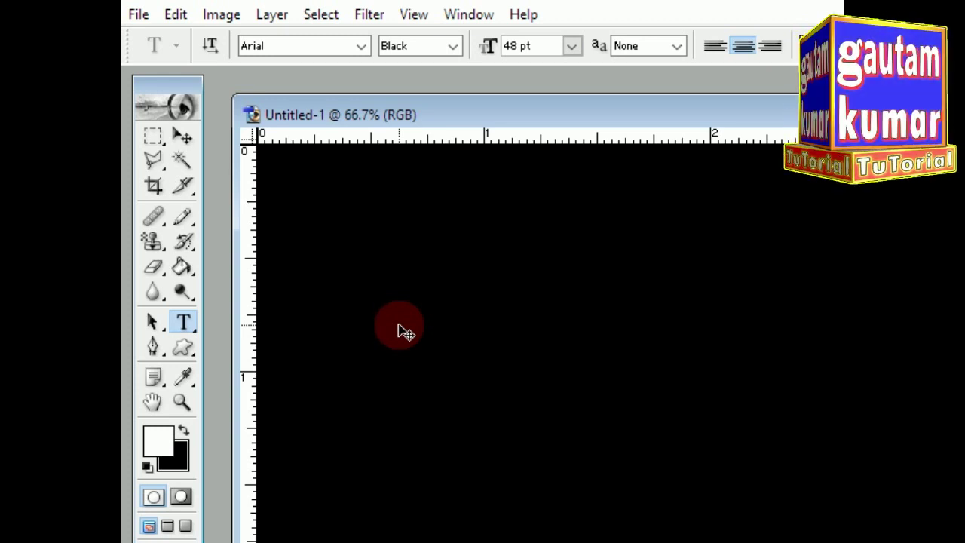
text(g)
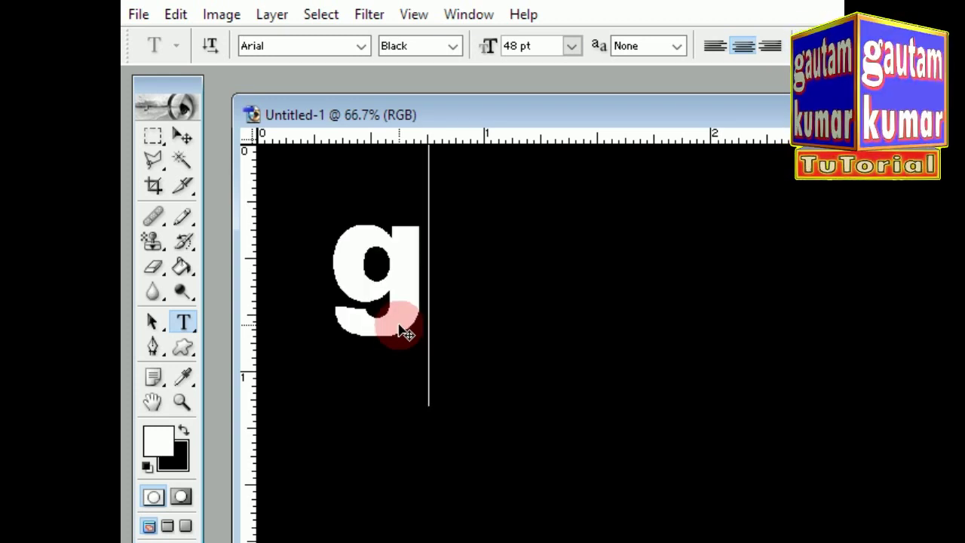
key(BackSpace)
text(G)
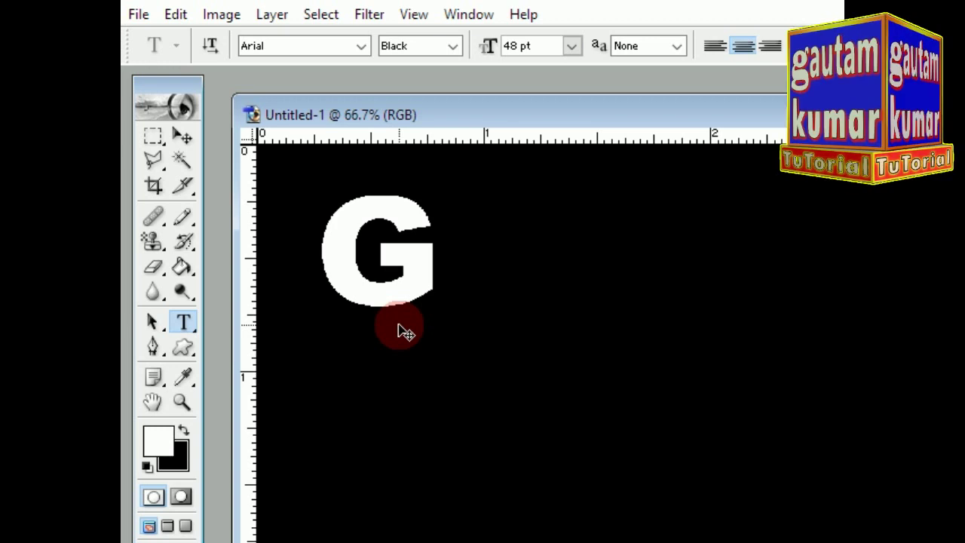
text(AUTAM)
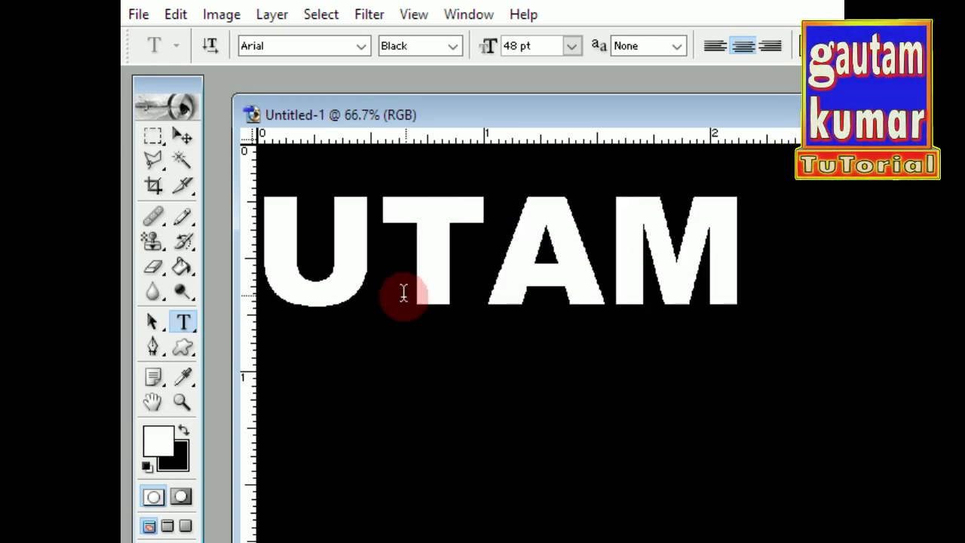
Commit the GAUTAM text and move it right so the G sits fully inside the canvas
click(179, 137)
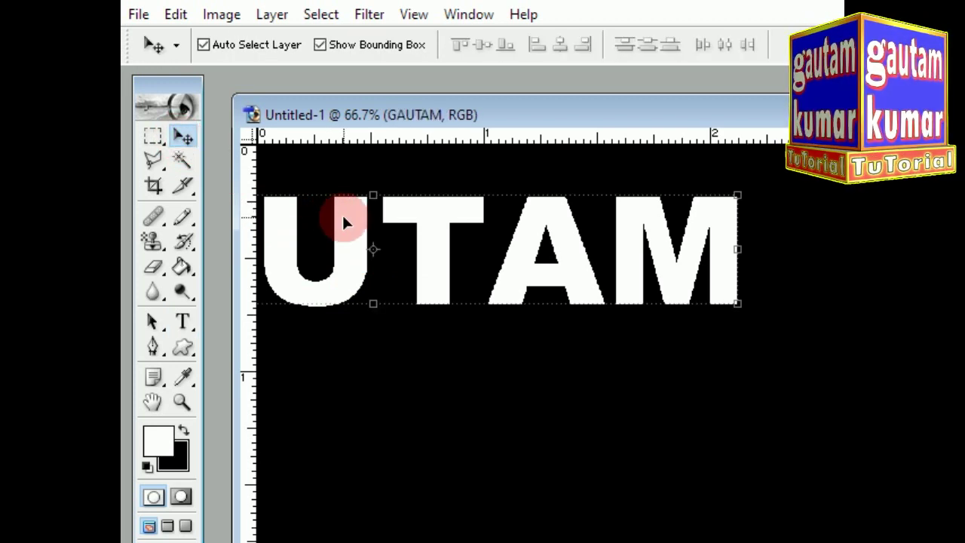
mouse_move(457, 219)
mouse_down()
mouse_move(585, 225)
mouse_move(716, 279)
mouse_up()
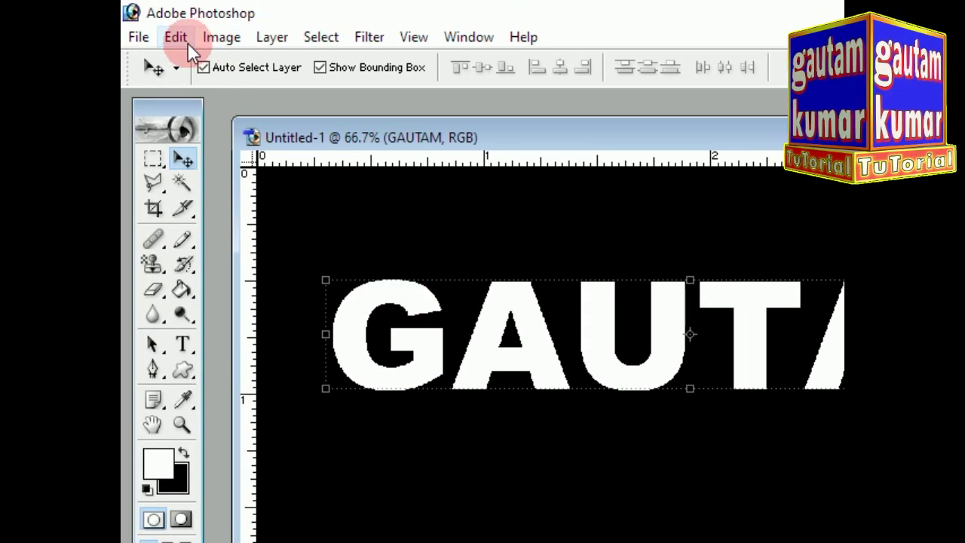
click(176, 37)
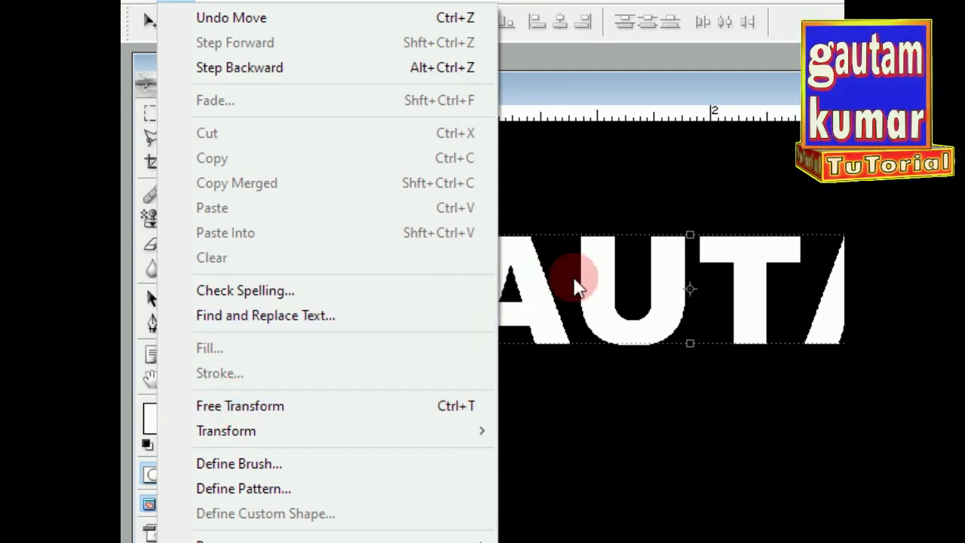
click(600, 268)
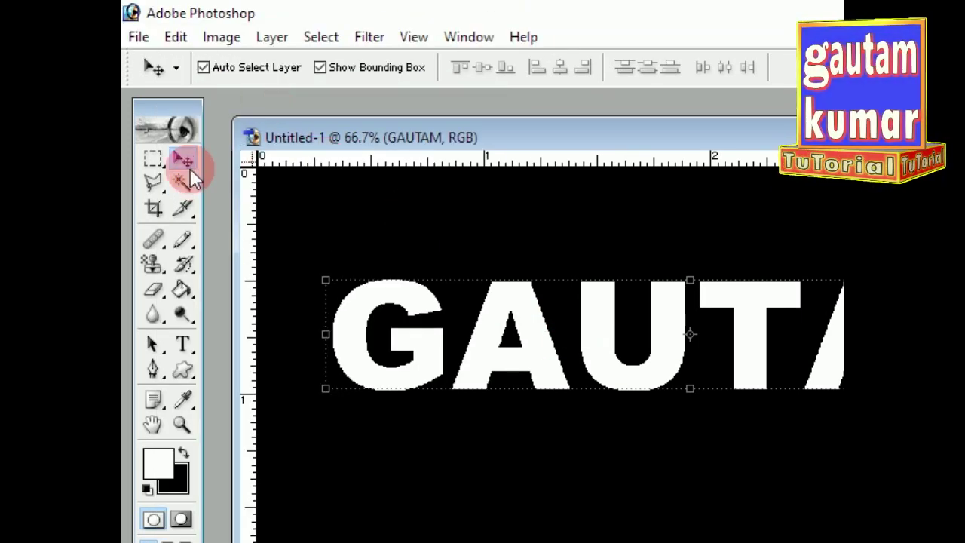
click(324, 69)
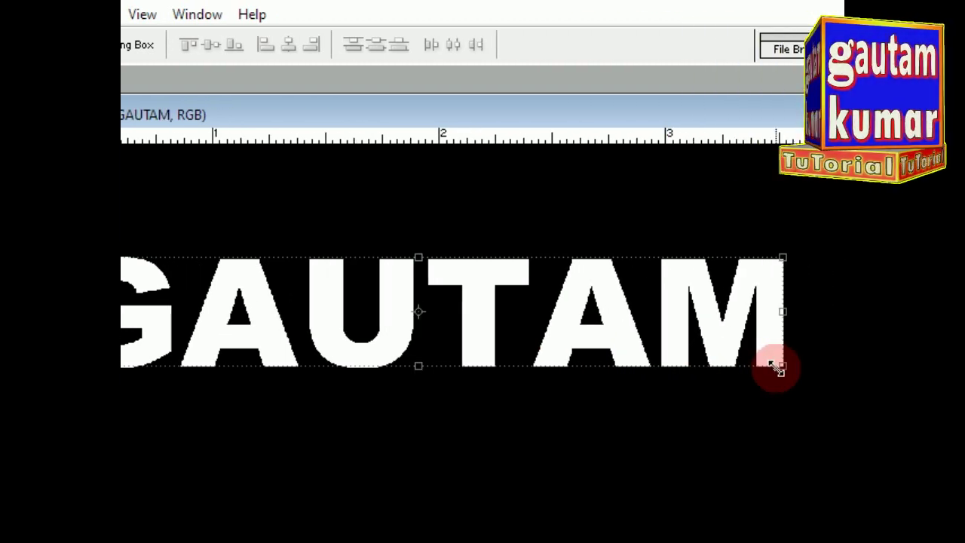
Stretch GAUTAM to 109.8% width and 164.1% height and apply the transformation
drag(776, 368, 642, 390)
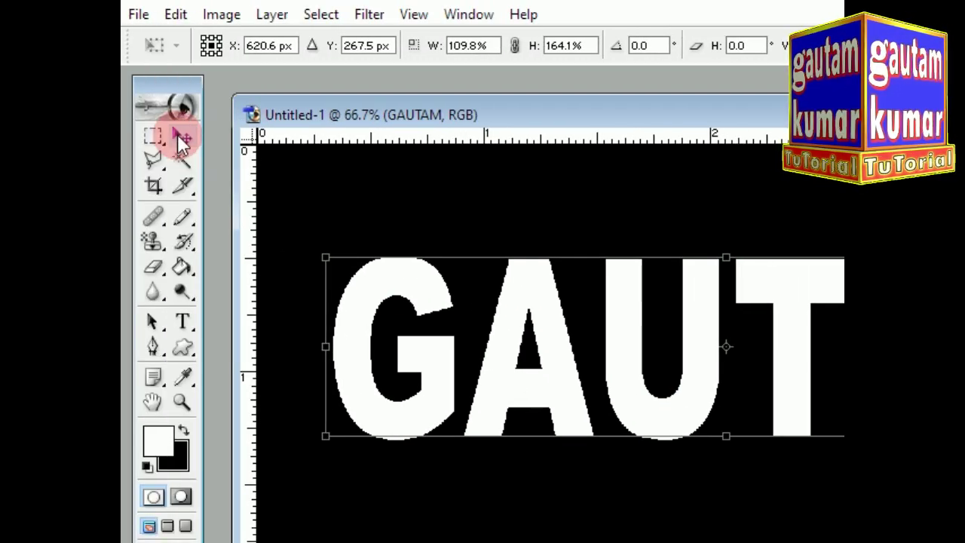
click(136, 134)
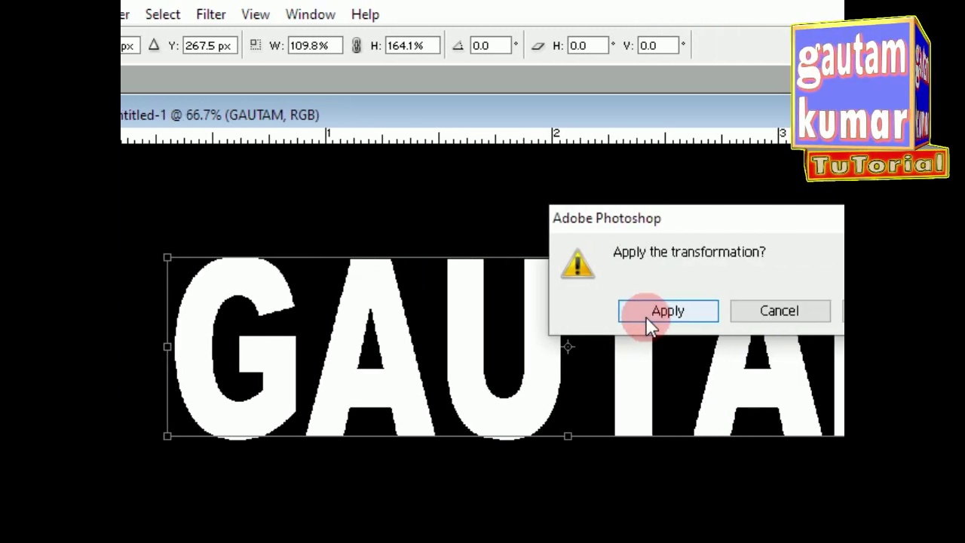
click(743, 319)
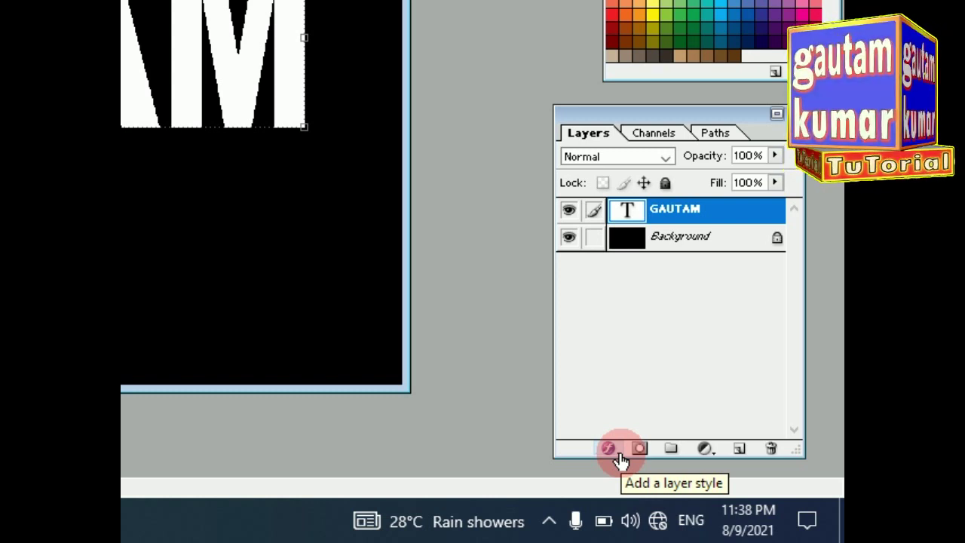
Open the 'Add a layer style' effects menu at the bottom of the Layers panel
click(609, 449)
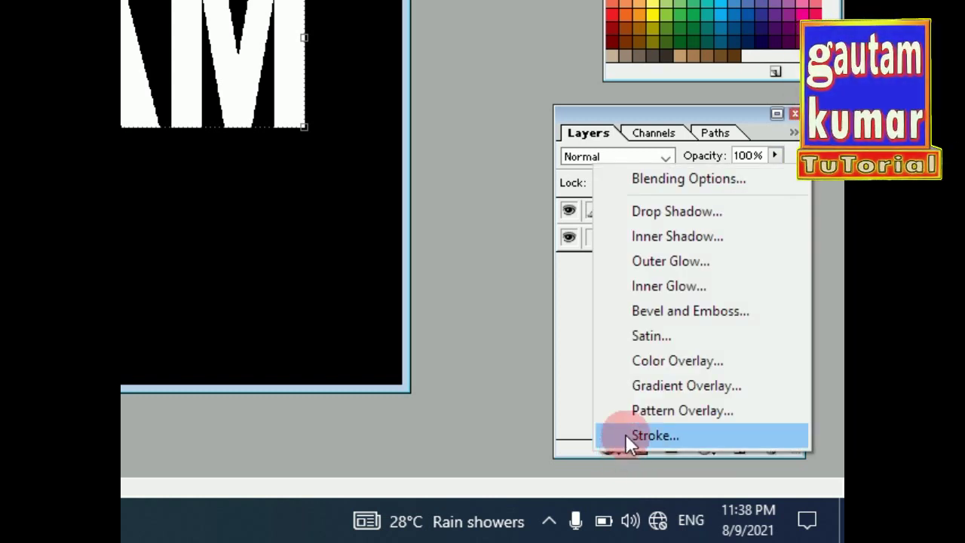
Add Bevel and Emboss to GAUTAM: Smooth Inner Bevel, Depth 100%, Size 24 px
click(674, 313)
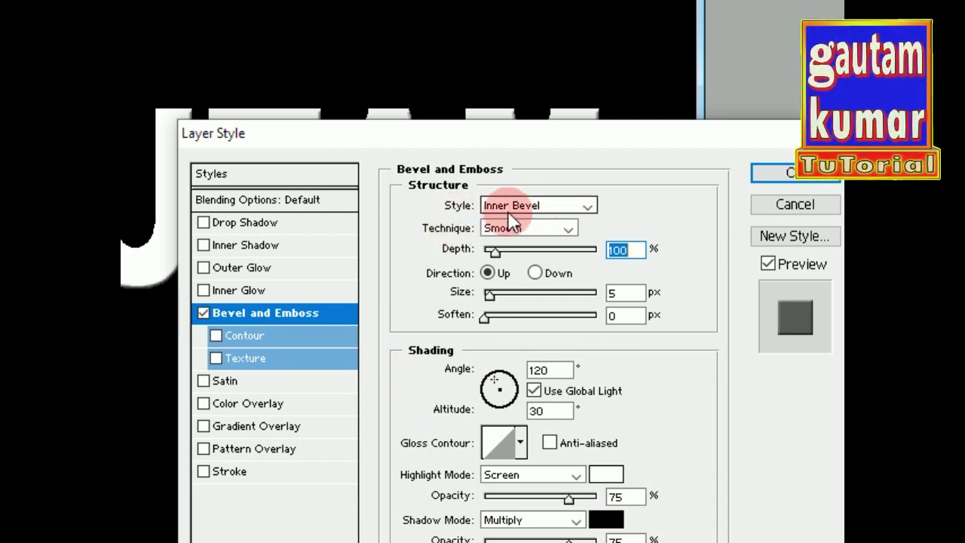
click(528, 228)
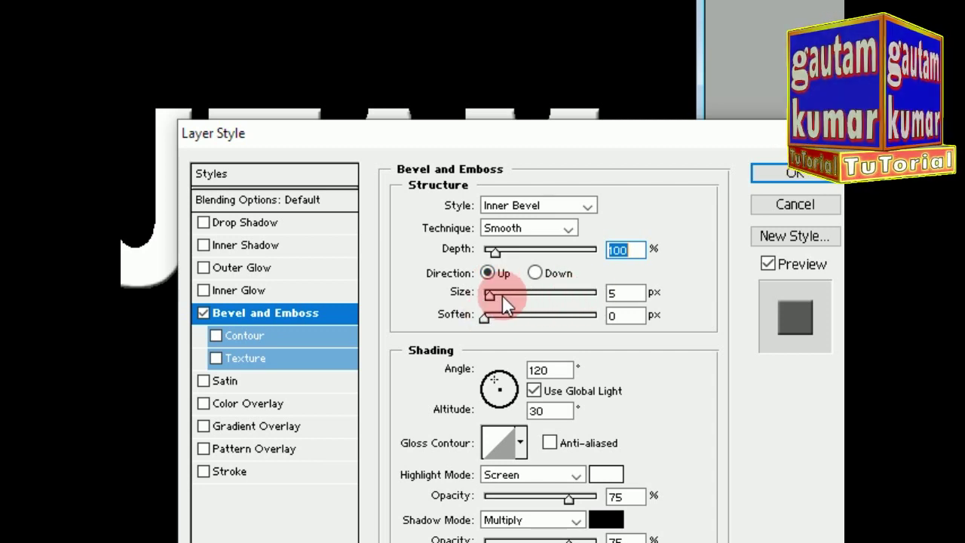
drag(491, 295, 501, 294)
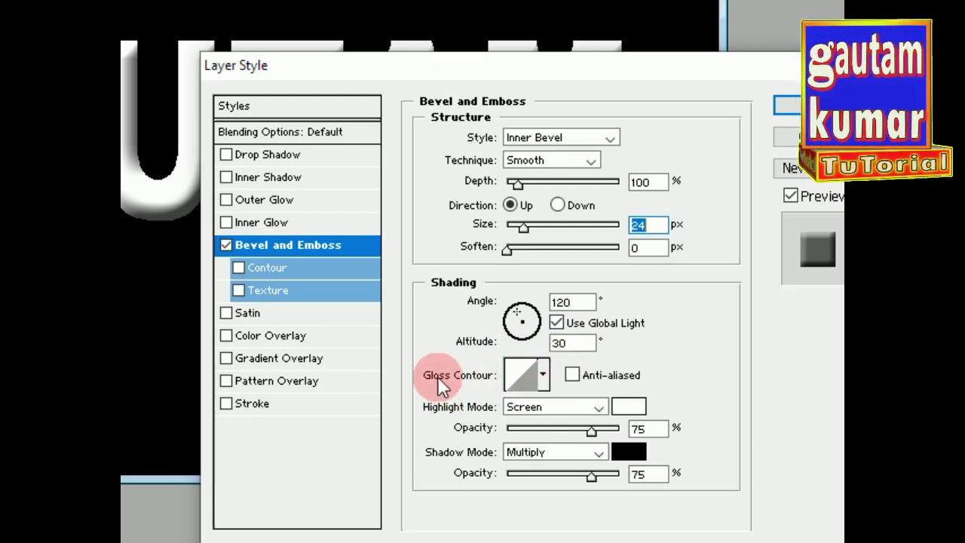
Set the bevel's Gloss Contour to the Ring preset
click(548, 382)
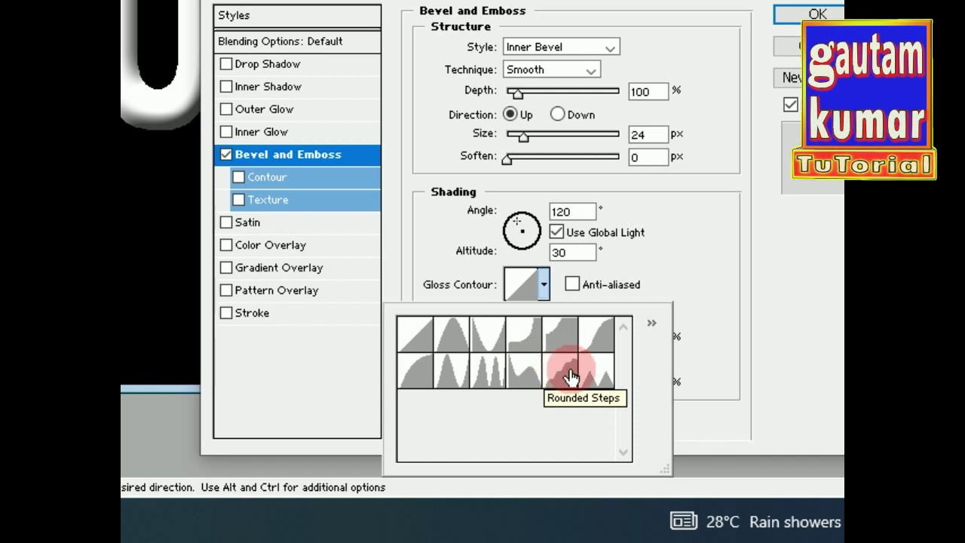
click(449, 383)
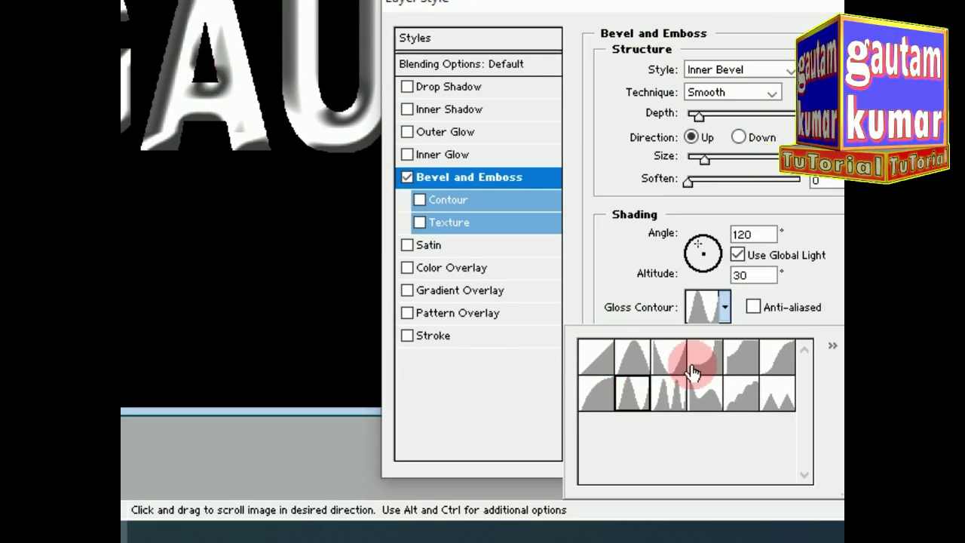
click(649, 286)
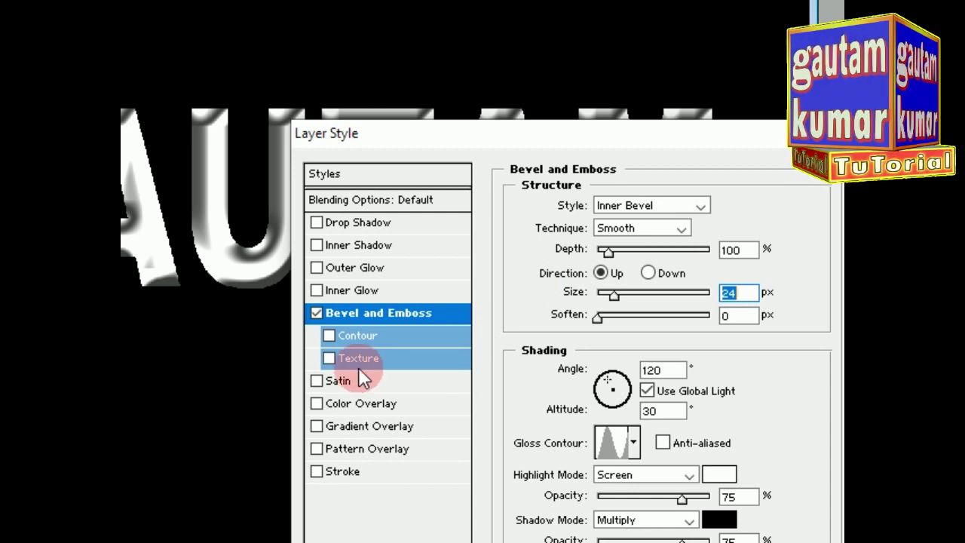
Enable Contour under Bevel and Emboss, showing its linear contour at Range 50%
click(329, 337)
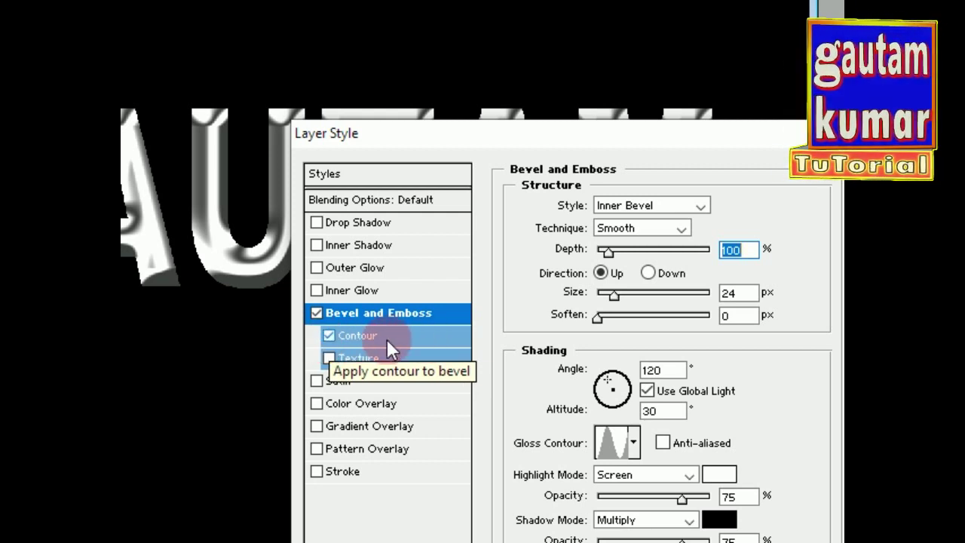
click(383, 335)
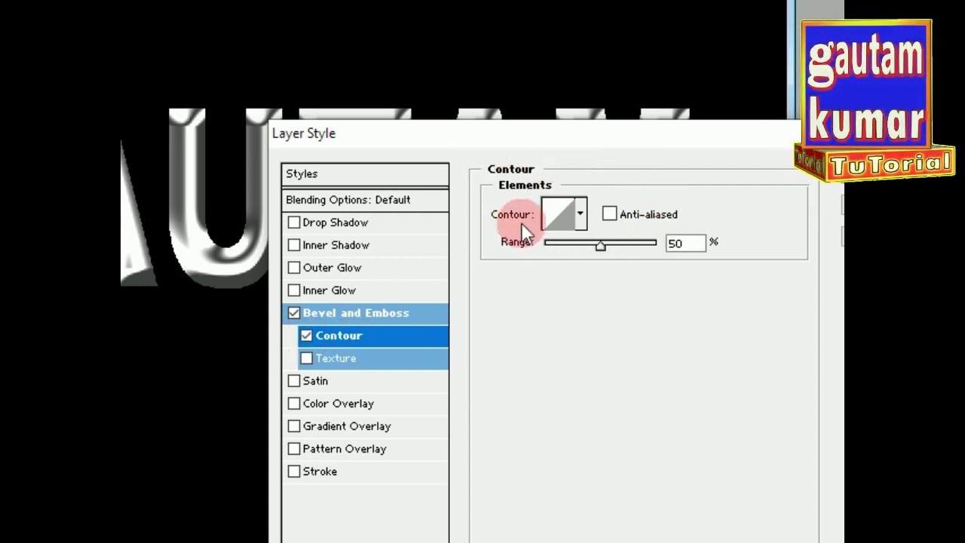
Set the bevel contour to Rolling Slope - Descending after briefly trying a multi-peaked preset
click(581, 214)
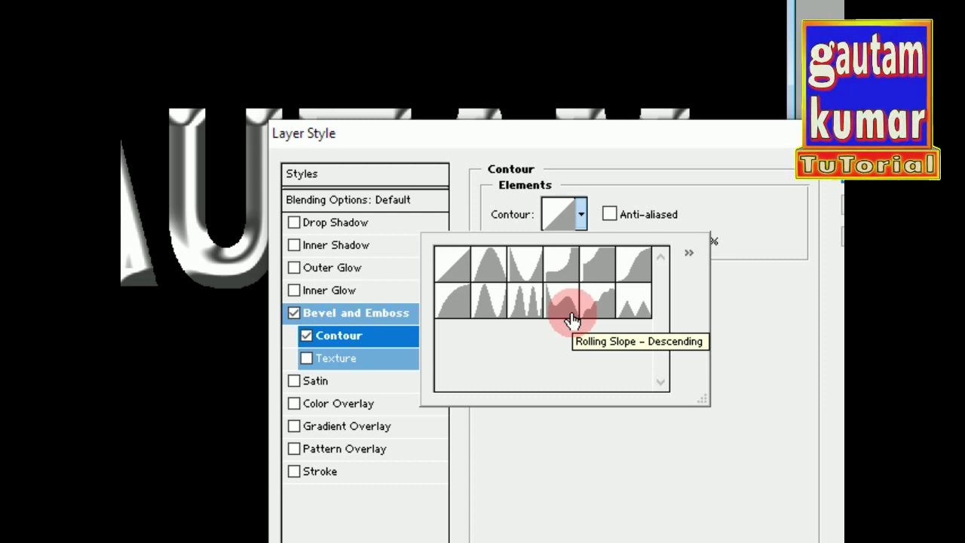
click(572, 321)
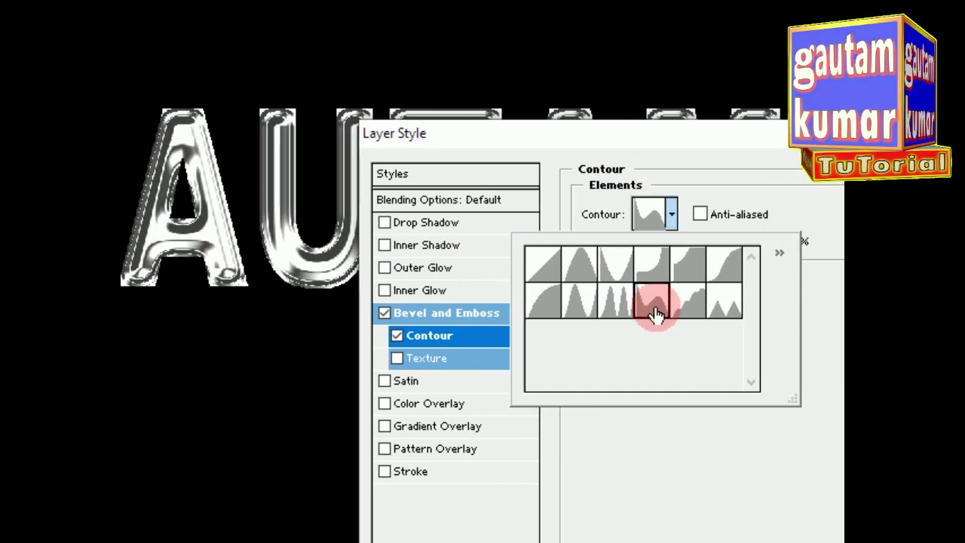
click(641, 308)
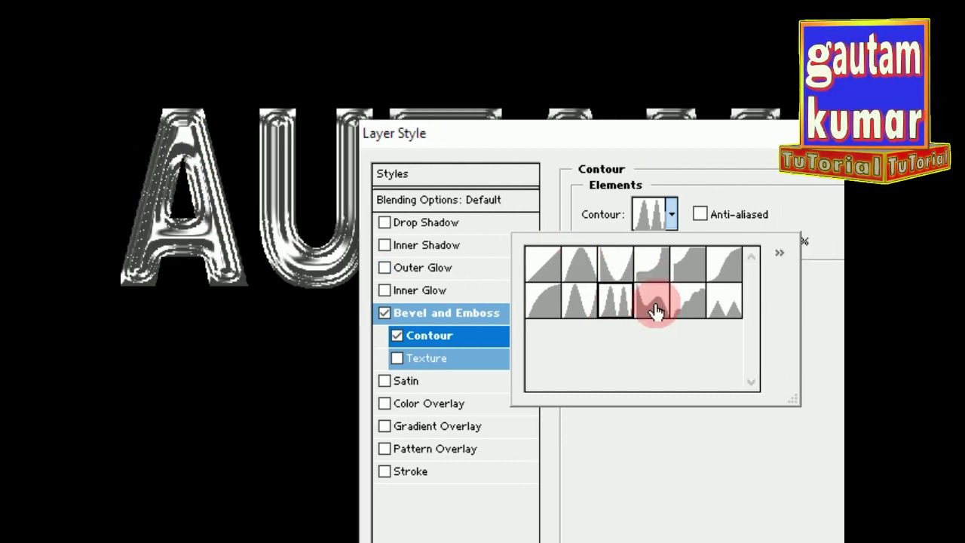
click(656, 312)
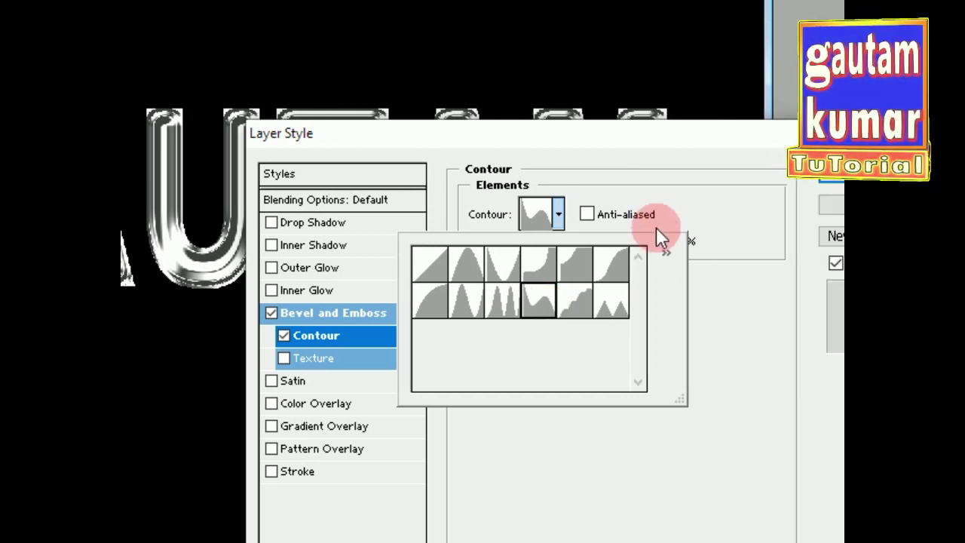
Close the contour presets and raise the bevel contour Range from 50% to 100%
click(646, 199)
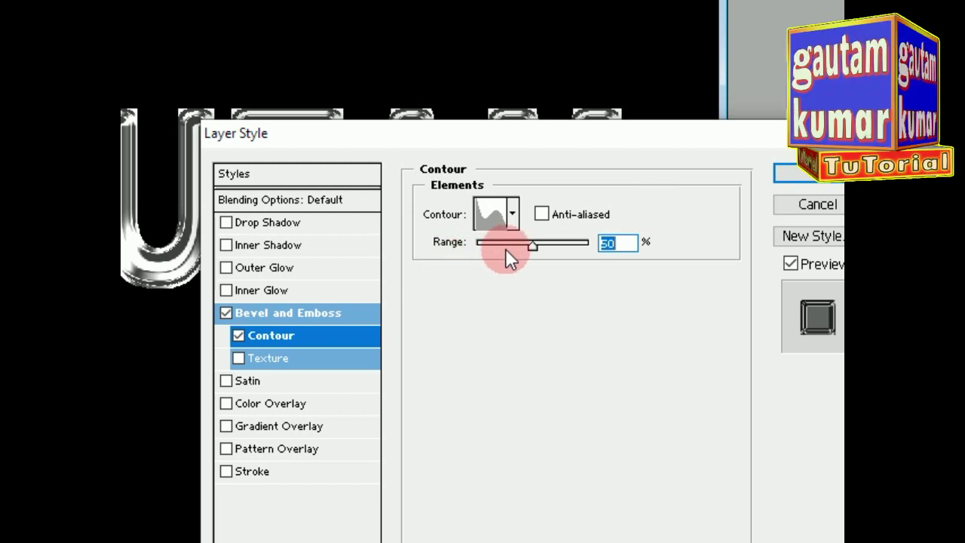
drag(532, 247, 571, 247)
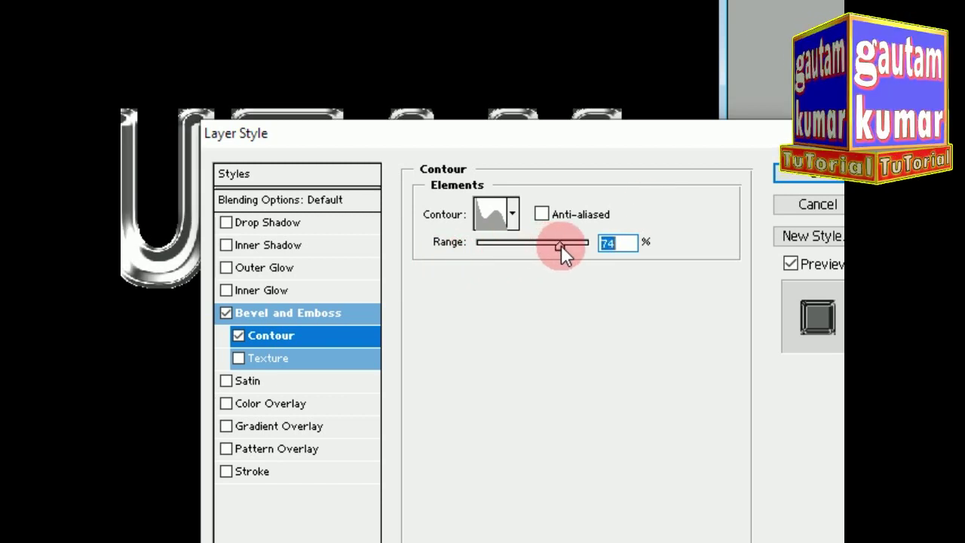
drag(571, 245, 577, 245)
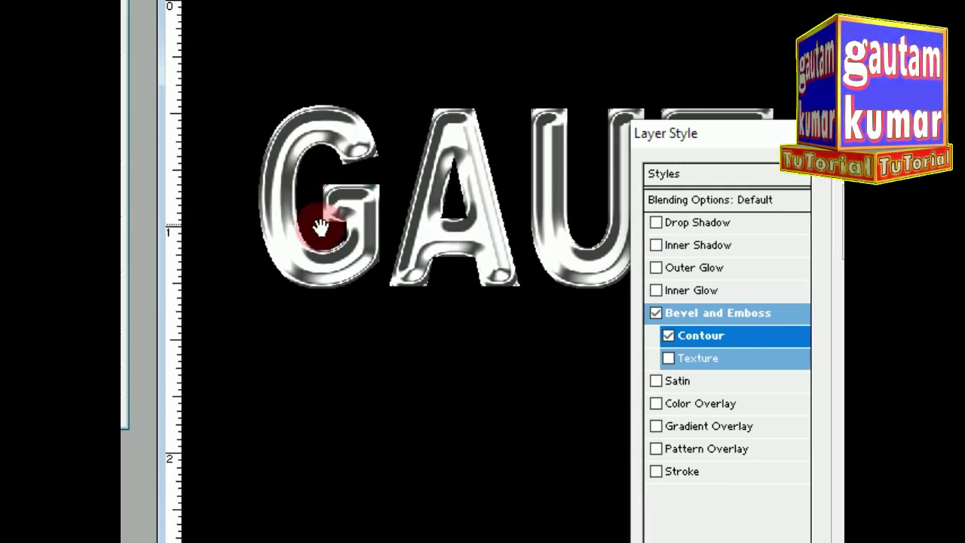
drag(806, 244, 818, 244)
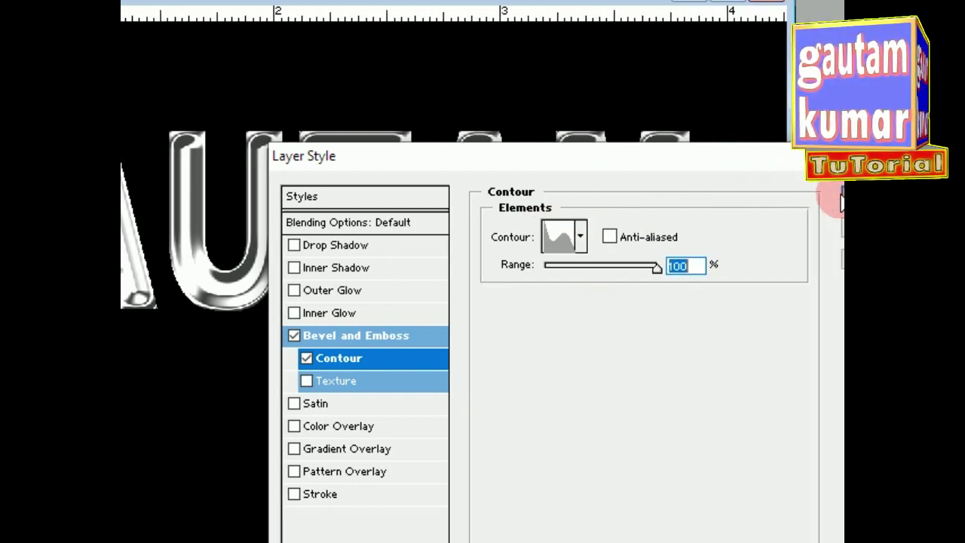
Apply the chrome layer style and move the GAUTAM text slightly lower on the canvas
click(649, 194)
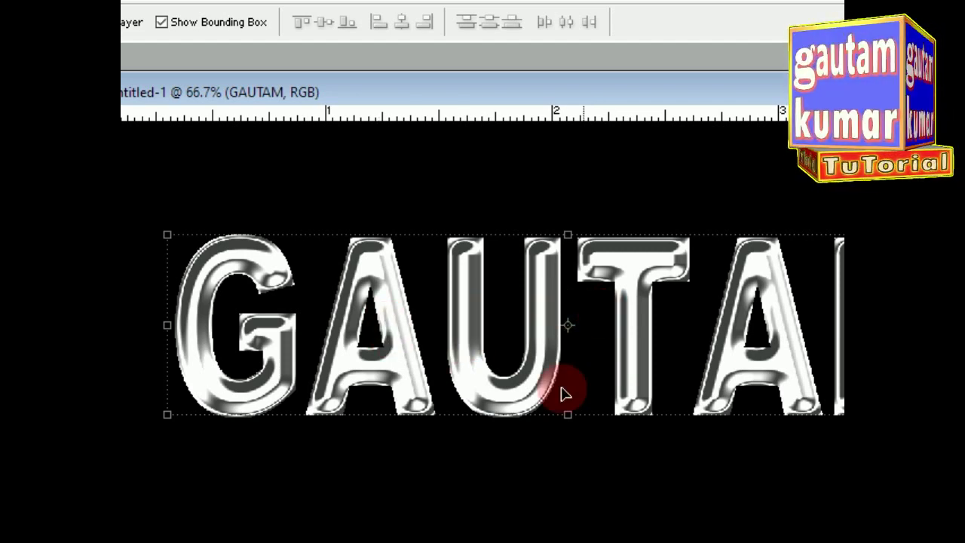
drag(452, 354, 468, 370)
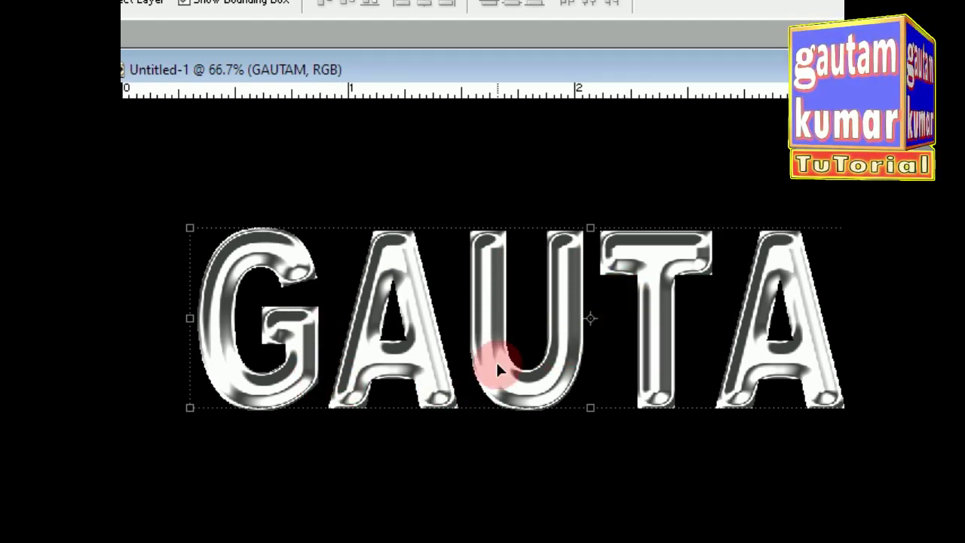
drag(495, 361, 494, 368)
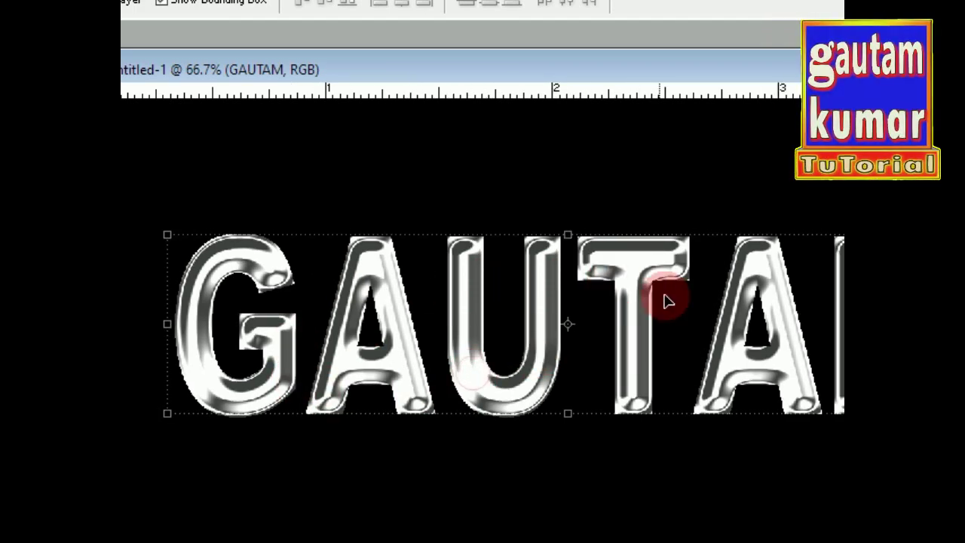